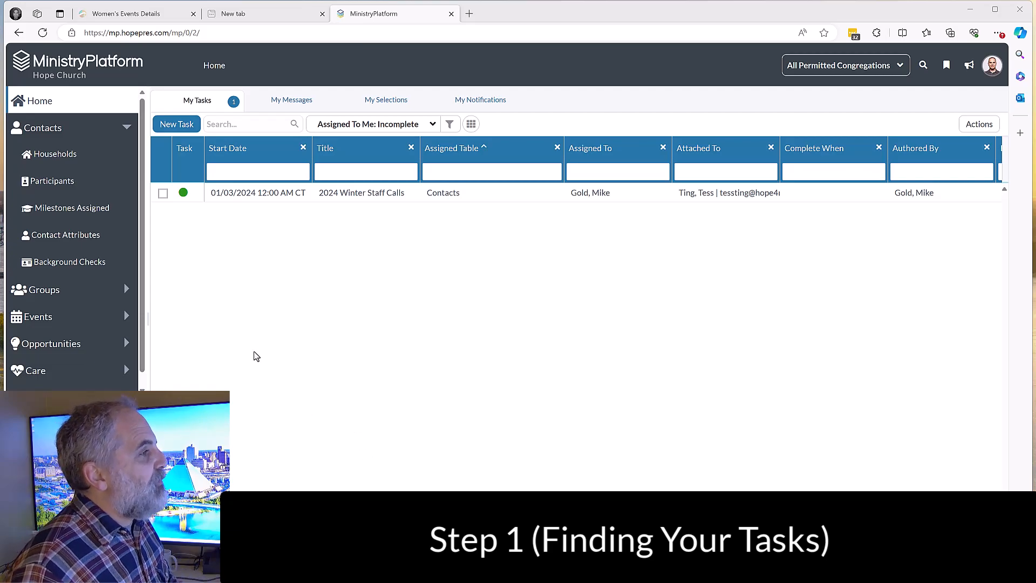
Check the Events list, return to the home task list, and open the 2024 Winter Staff Calls task with its notes area active.
click(38, 319)
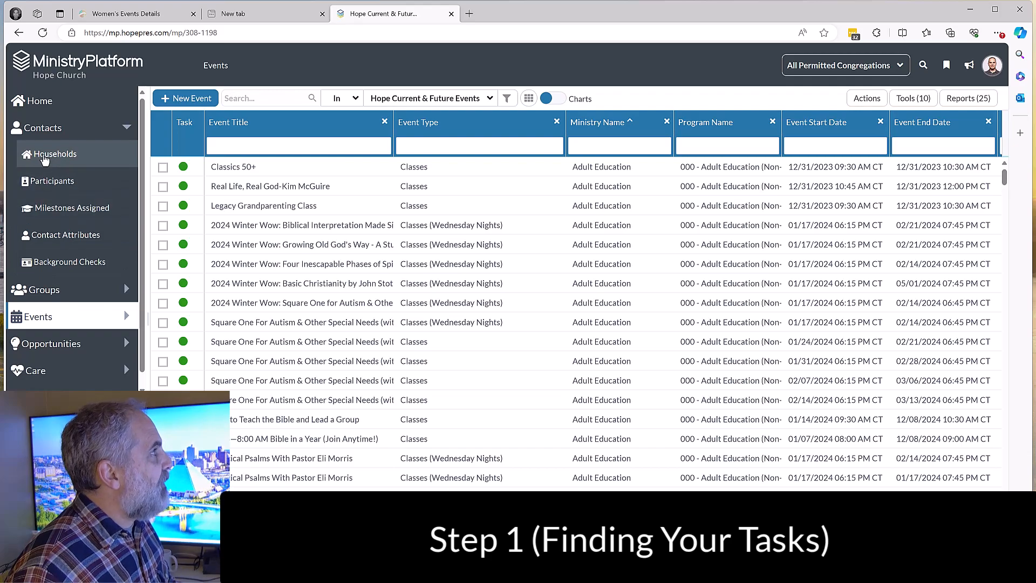
click(40, 101)
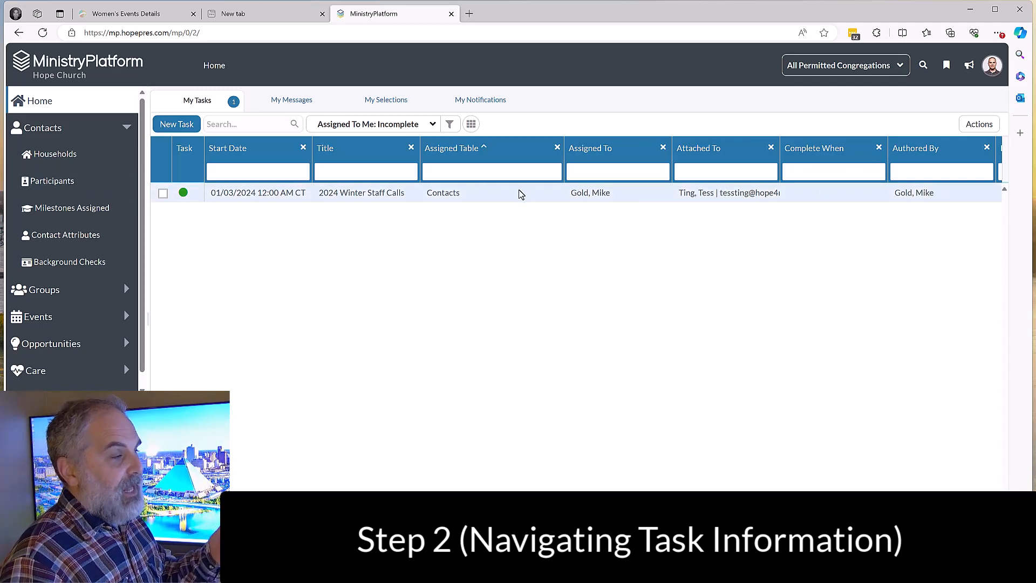
click(371, 194)
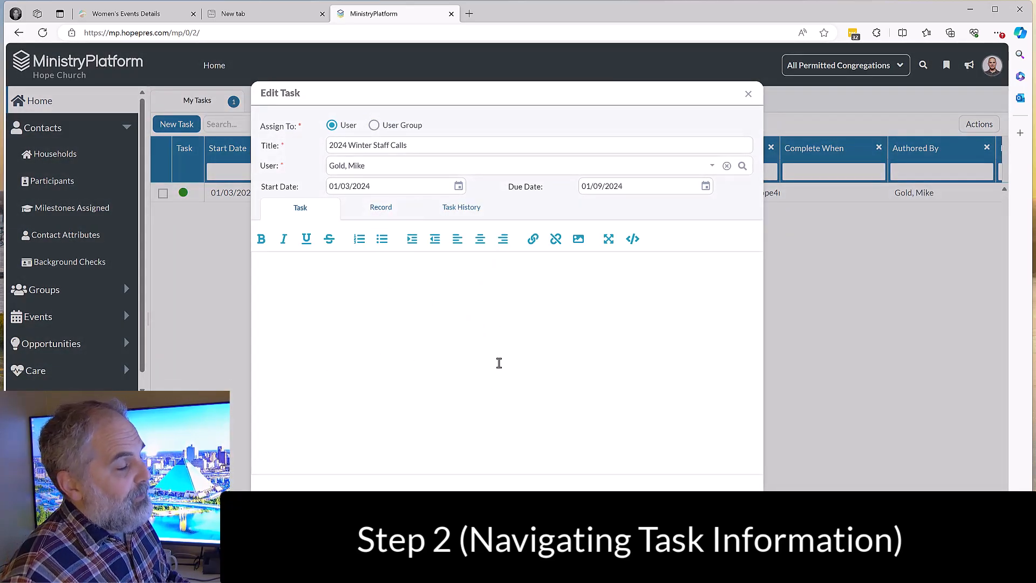
click(301, 263)
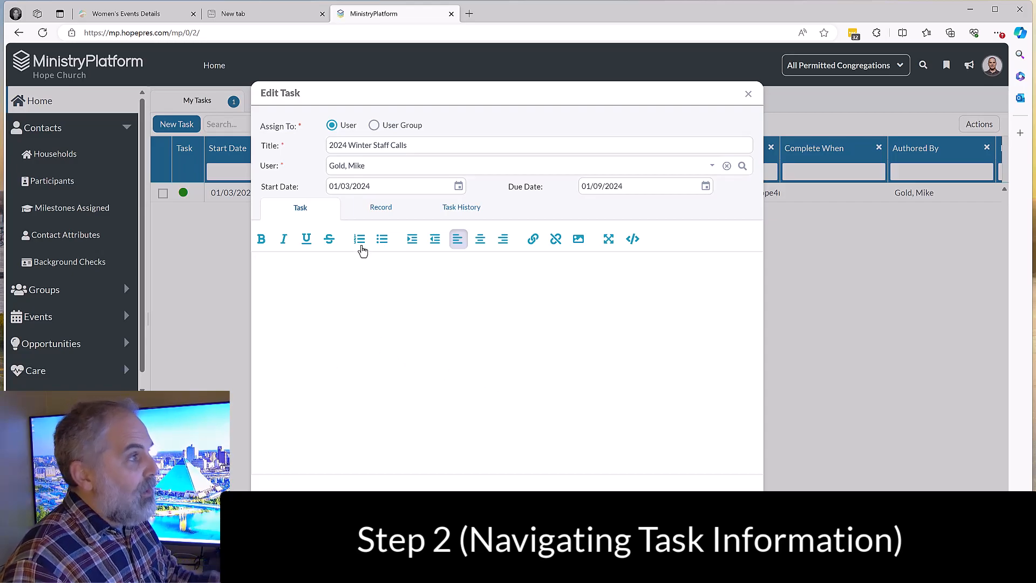
Review the task's attached contact record, including the general details, household and contact methods.
click(381, 210)
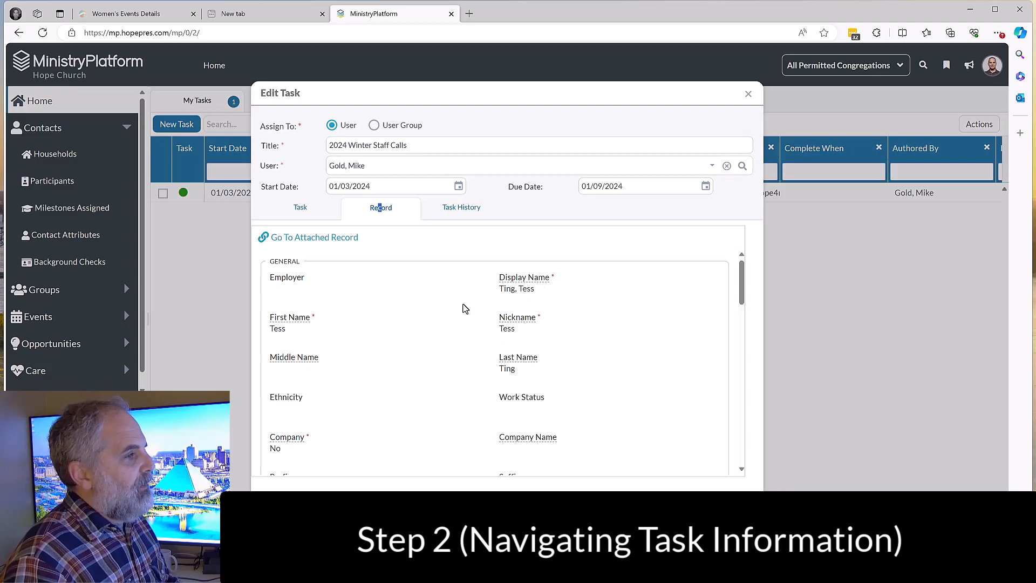
scroll(464, 308, down, 3)
scroll(464, 308, down, 4)
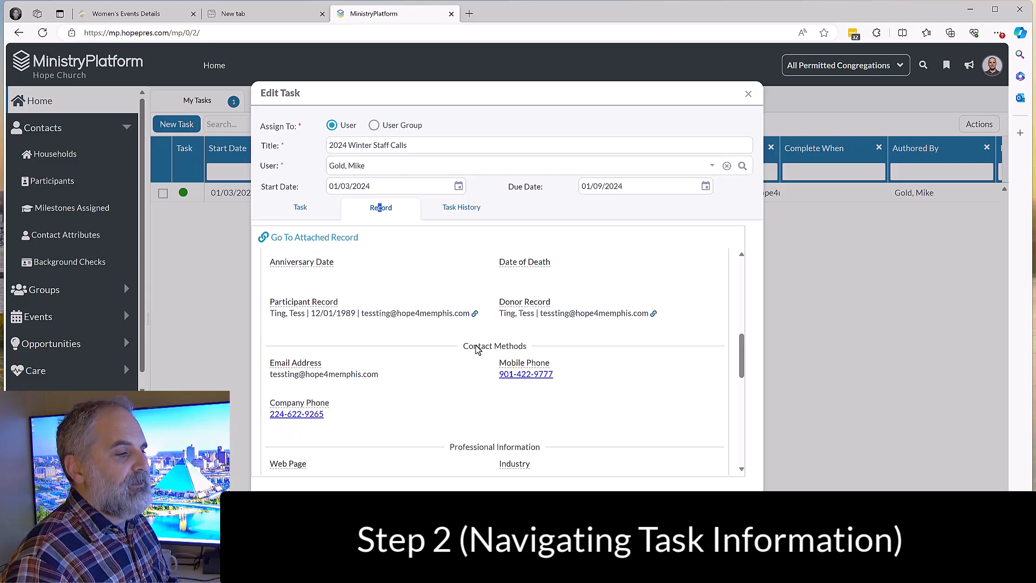
scroll(456, 373, up, 3)
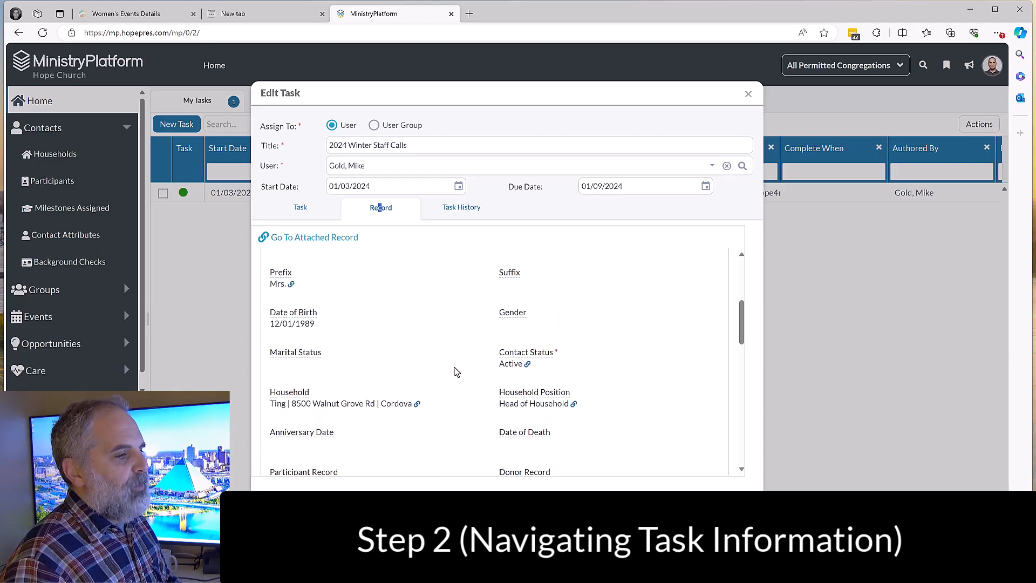
scroll(456, 373, up, 2)
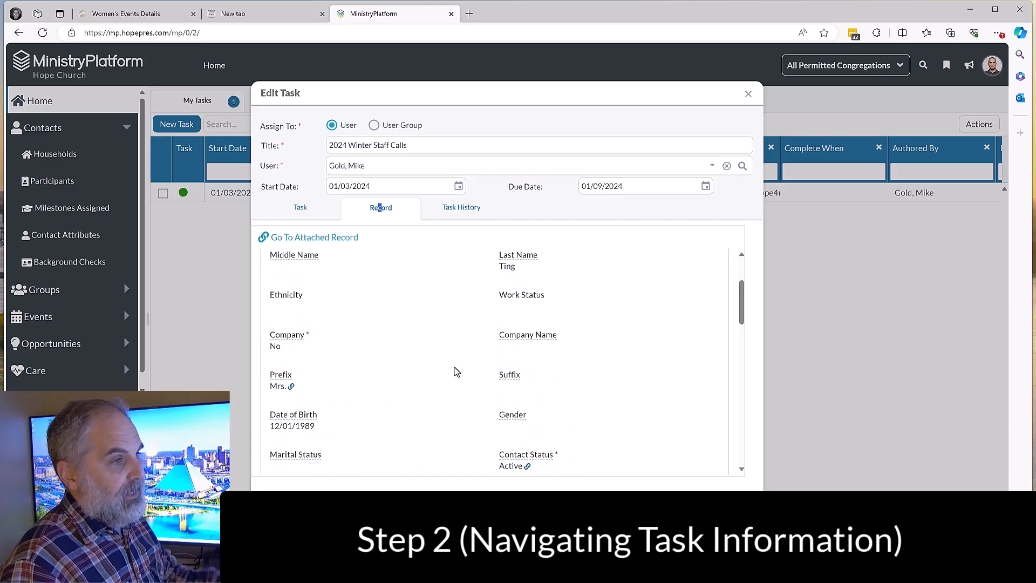
scroll(456, 373, up, 2)
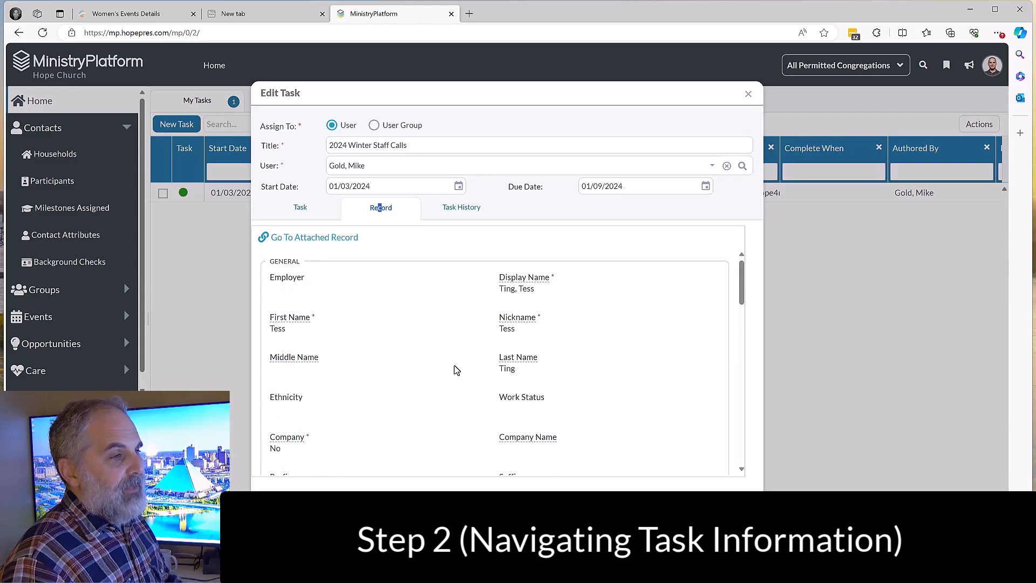
scroll(421, 385, down, 5)
scroll(373, 370, up, 5)
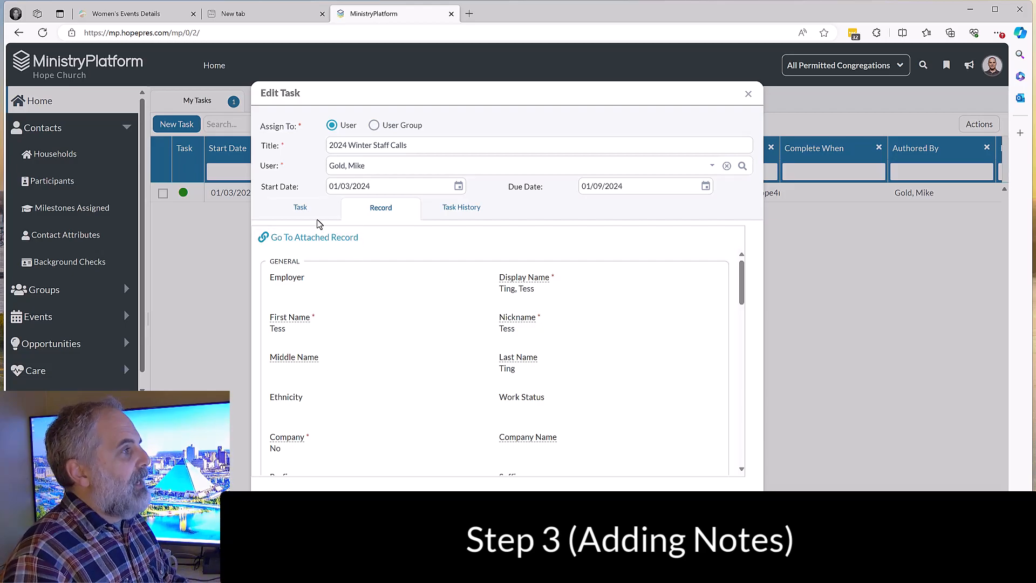
Enter "I left a message." as the note on the 2024 Winter Staff Calls task.
click(299, 209)
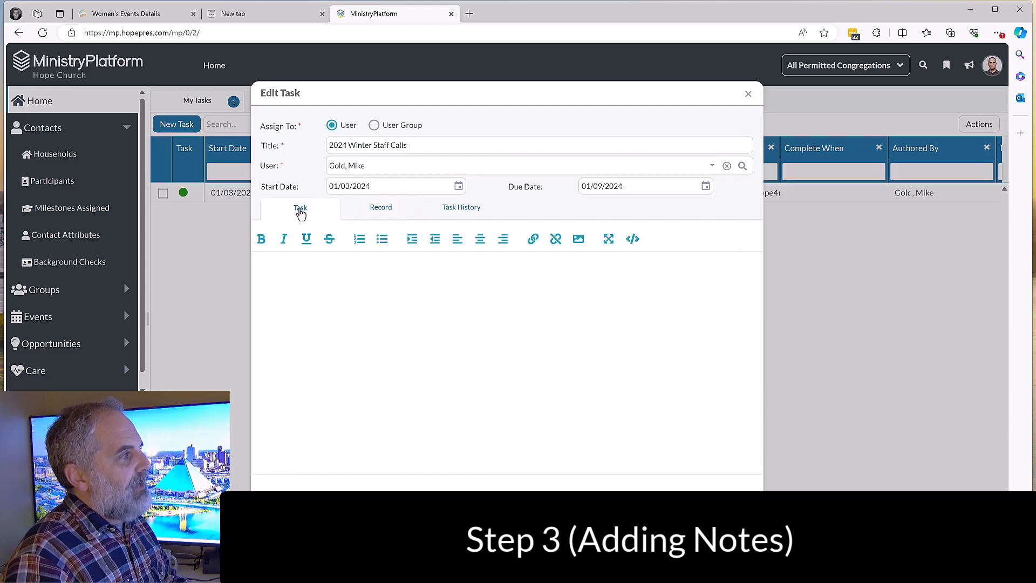
click(278, 264)
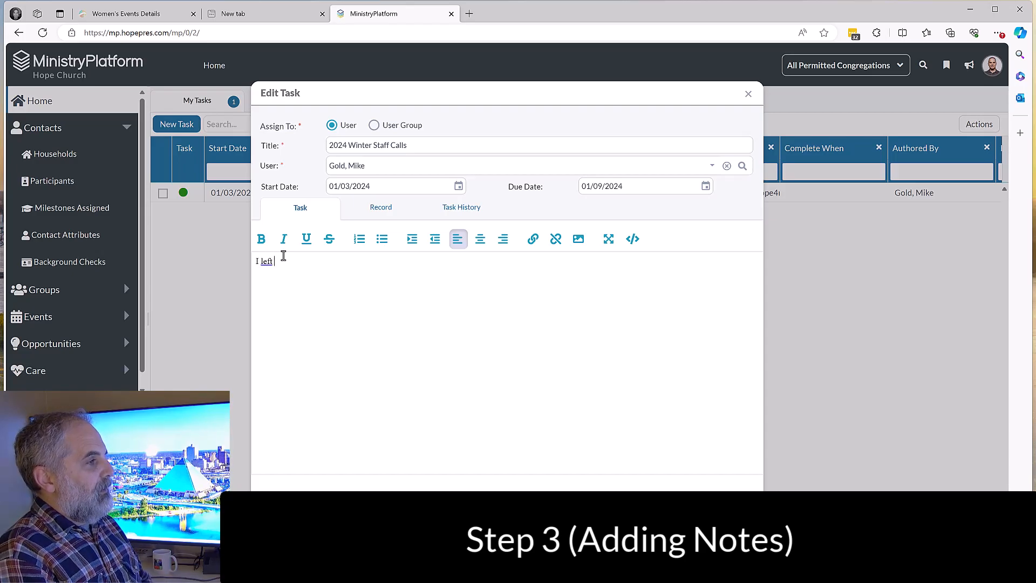
text(a message.)
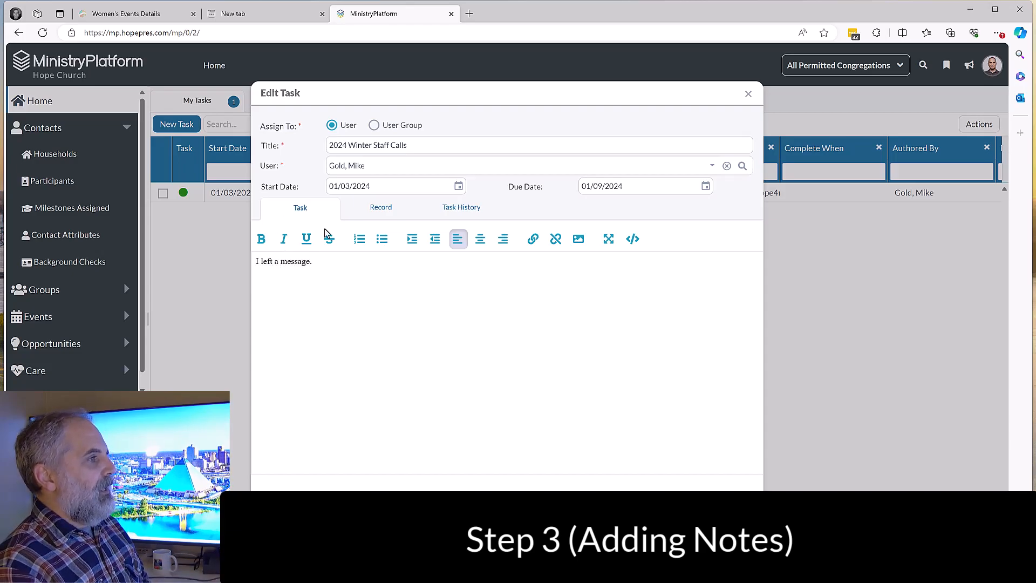
Replace the task note with "No Longer Attending" and save the task.
drag(322, 265, 242, 263)
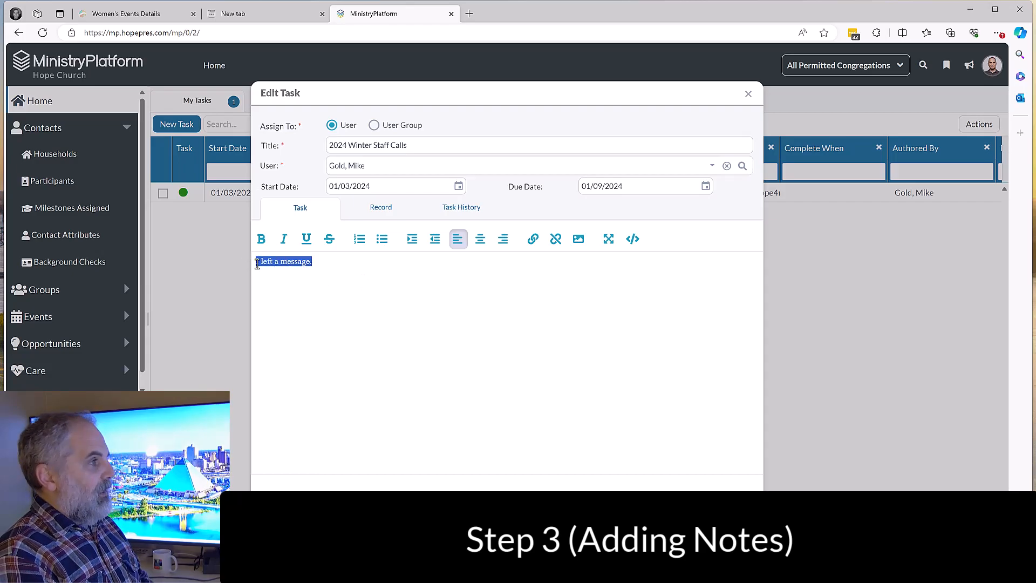
key(BackSpace)
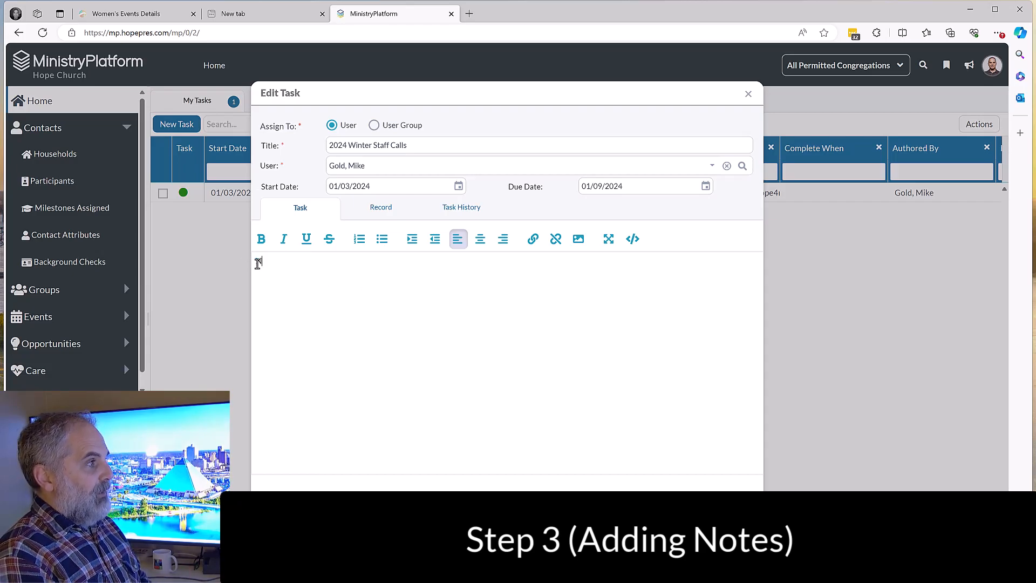
text(No longer attending)
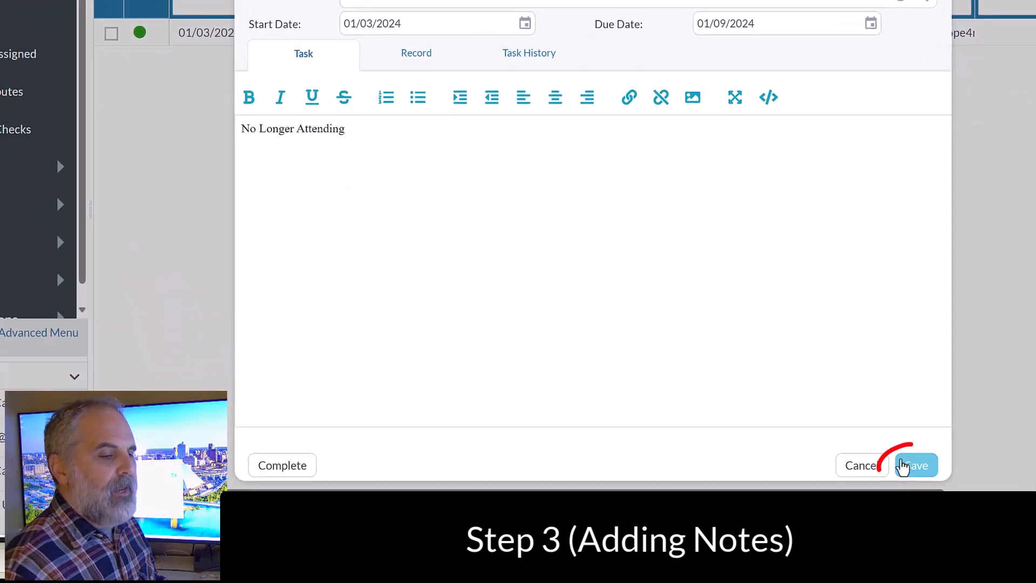
click(913, 467)
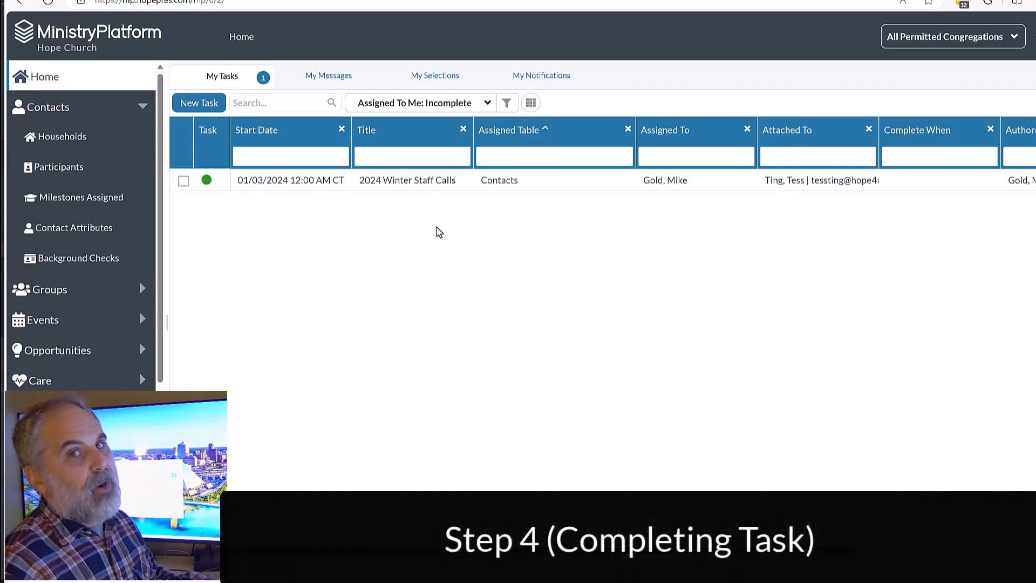
Reopen the 2024 Winter Staff Calls task to check its saved note, and save it again.
click(425, 182)
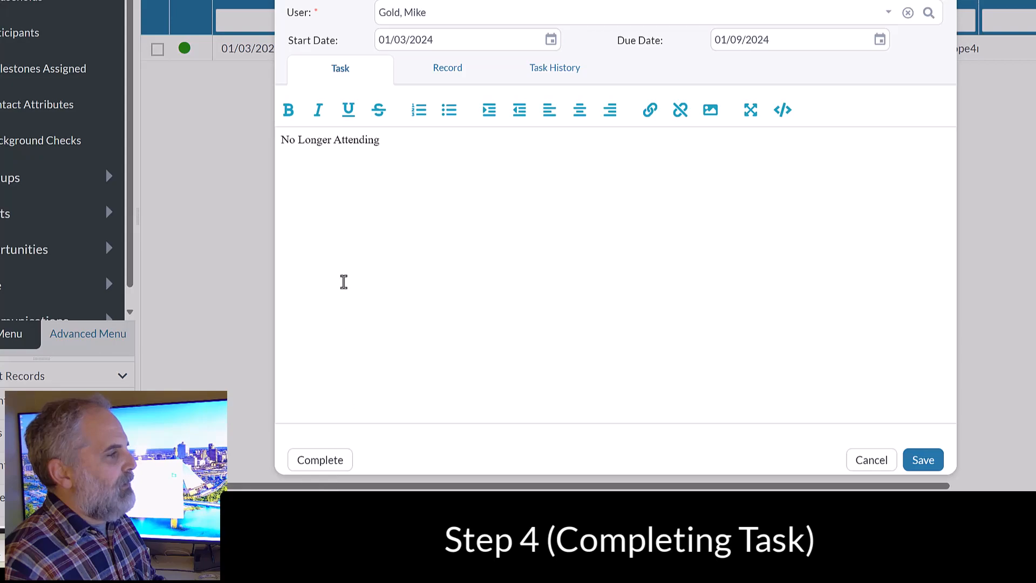
drag(381, 140, 278, 139)
click(911, 465)
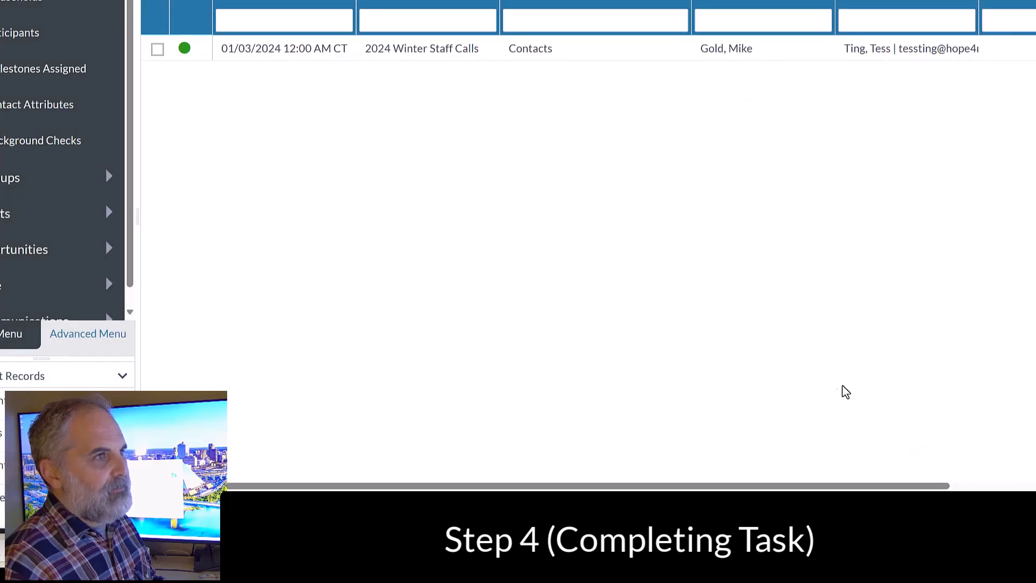
Open the 2024 Winter Staff Calls task again and mark it as complete.
click(523, 48)
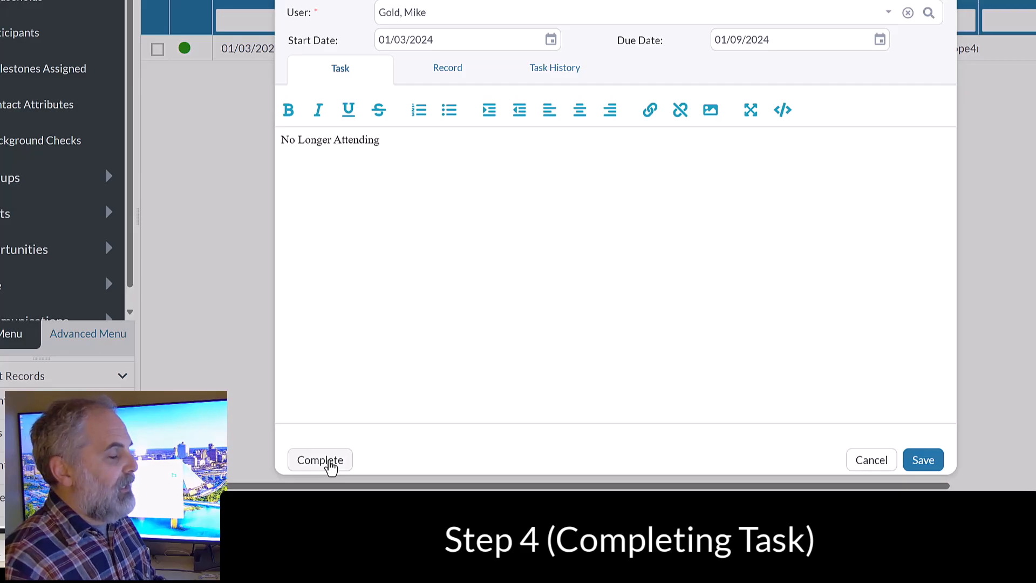
click(330, 462)
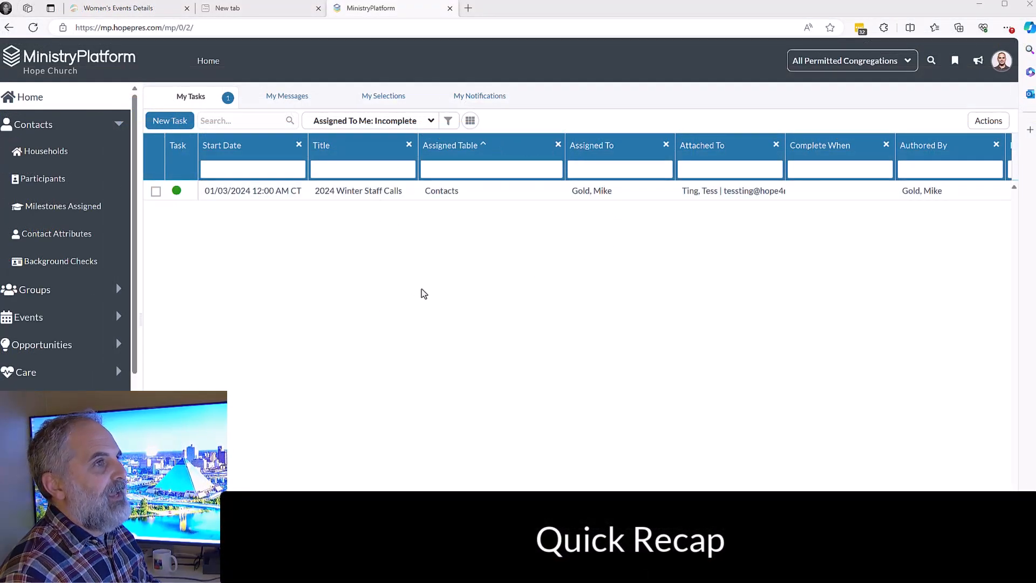
Open the incomplete 2024 Winter Staff Calls task and look up the contact methods in its attached record.
click(377, 186)
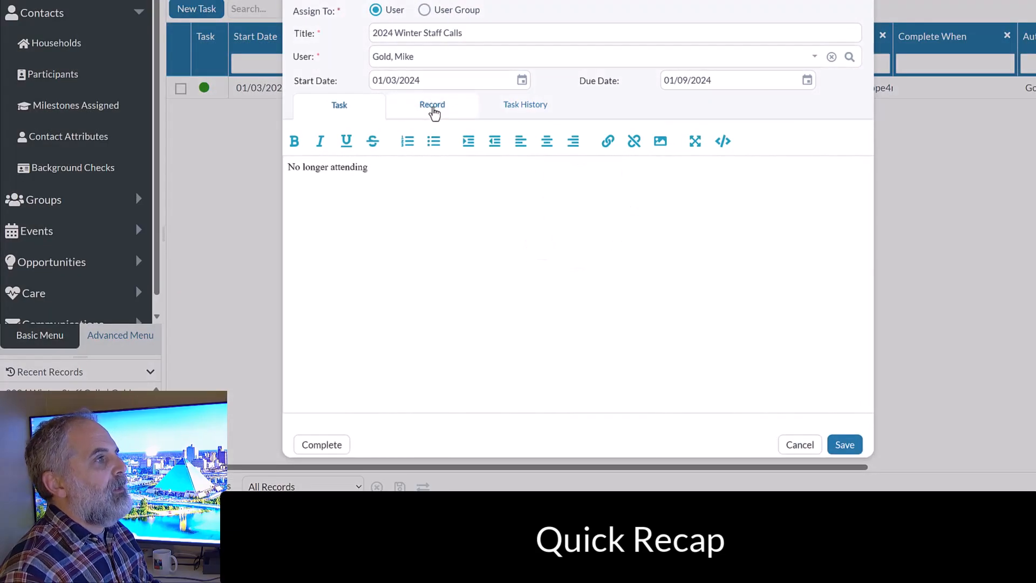
click(433, 106)
scroll(530, 271, down, 8)
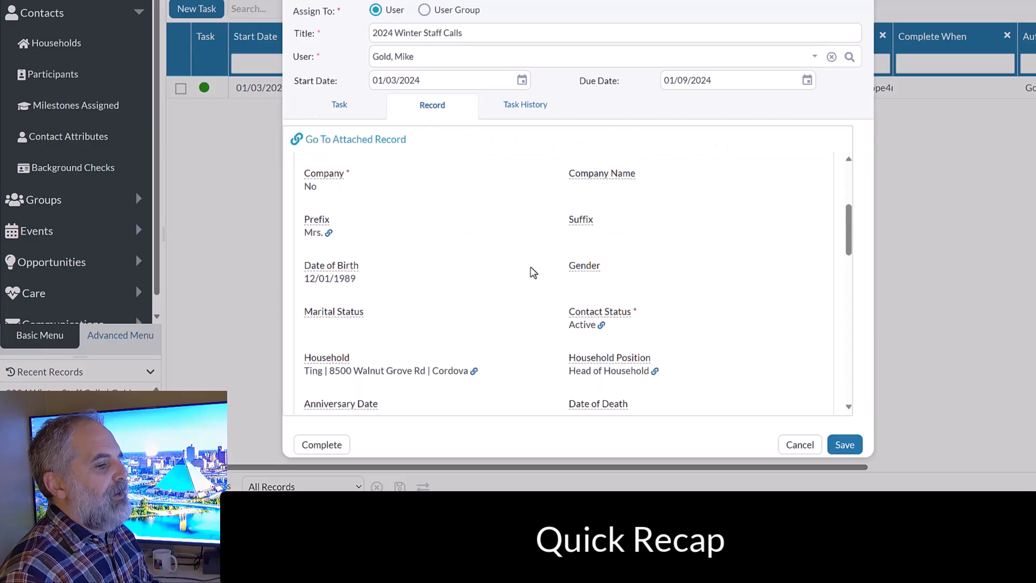
scroll(533, 272, down, 1)
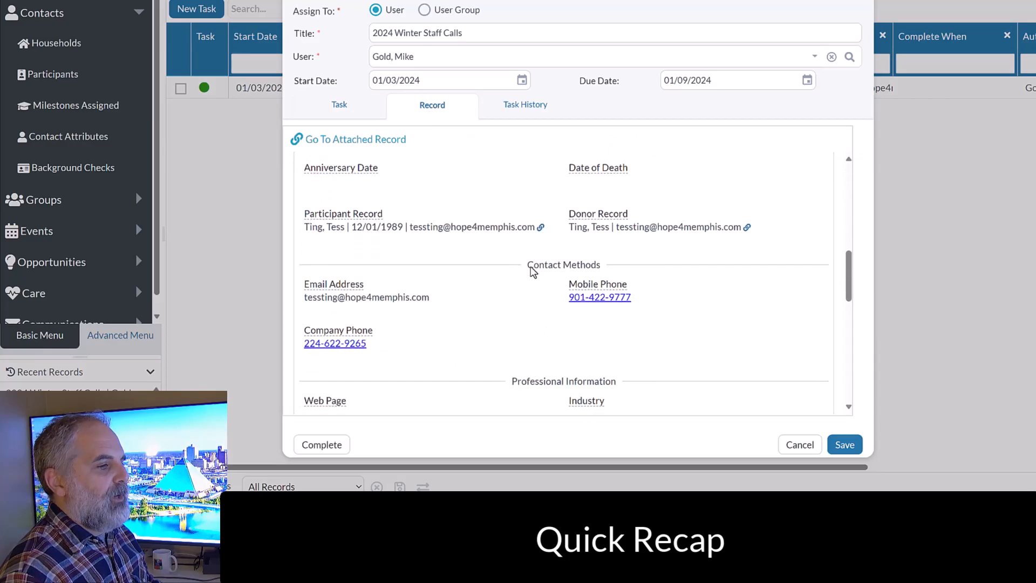
Replace the existing note on the 2024 Winter Staff Calls task with "Left Message." and save the task.
click(340, 105)
drag(392, 168, 277, 174)
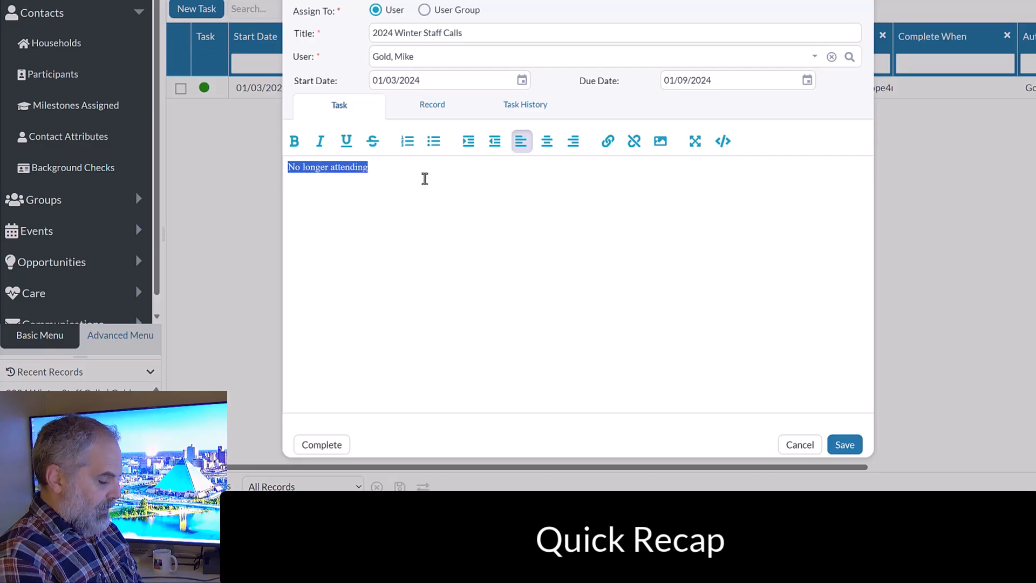
text(Left Mess)
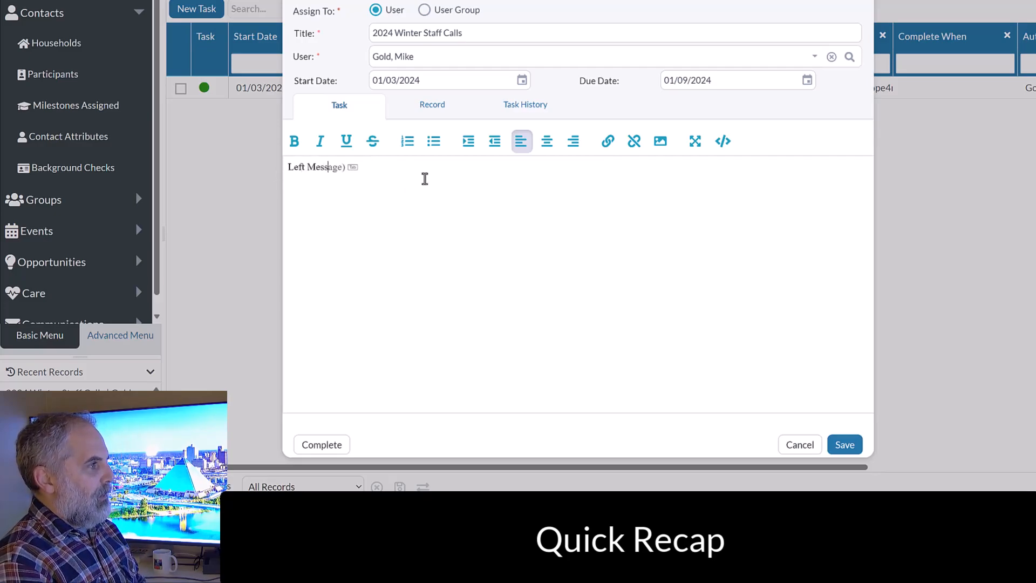
text(age.)
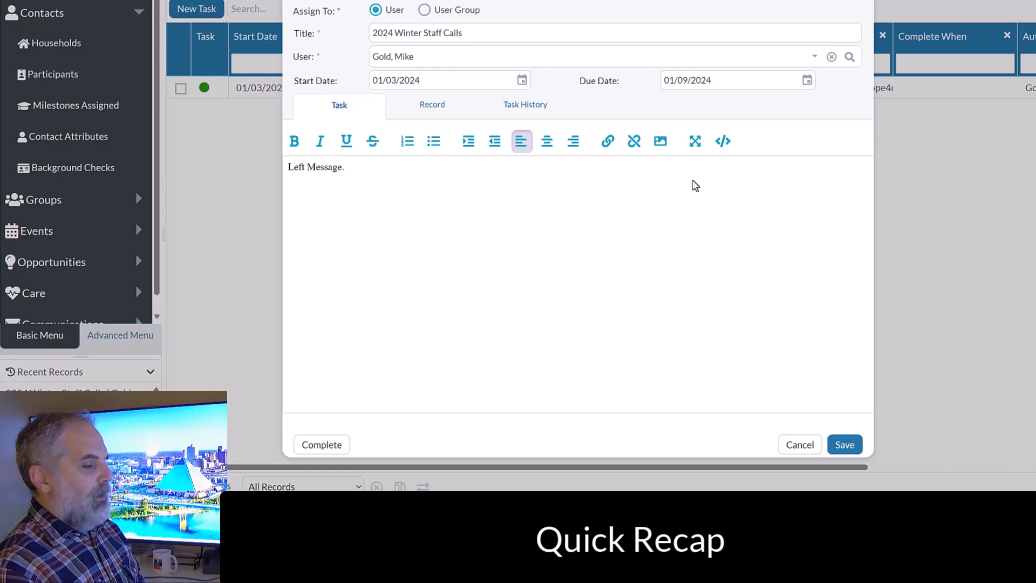
click(859, 448)
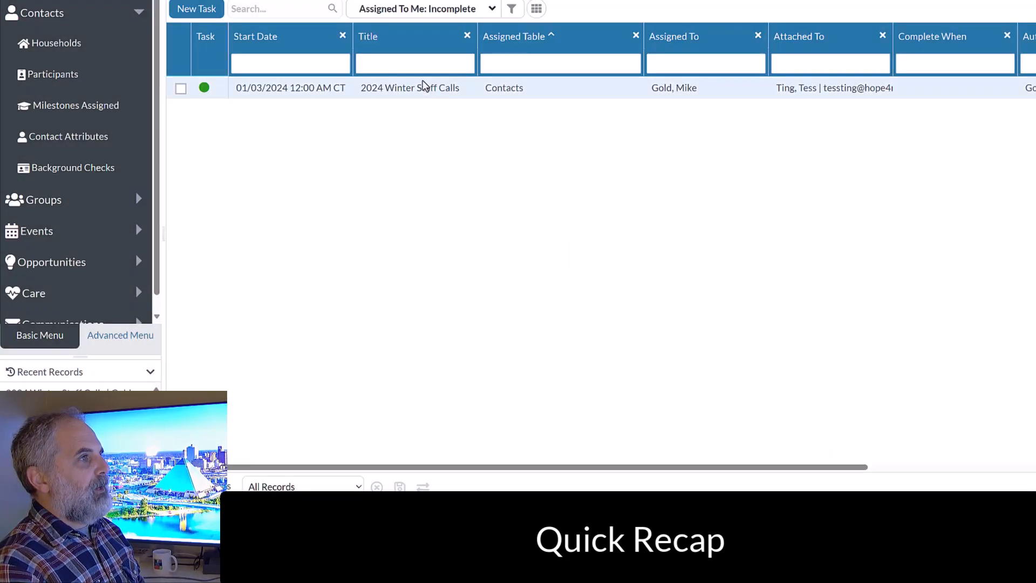
Reopen the saved 2024 Winter Staff Calls task and complete it.
double_click(432, 89)
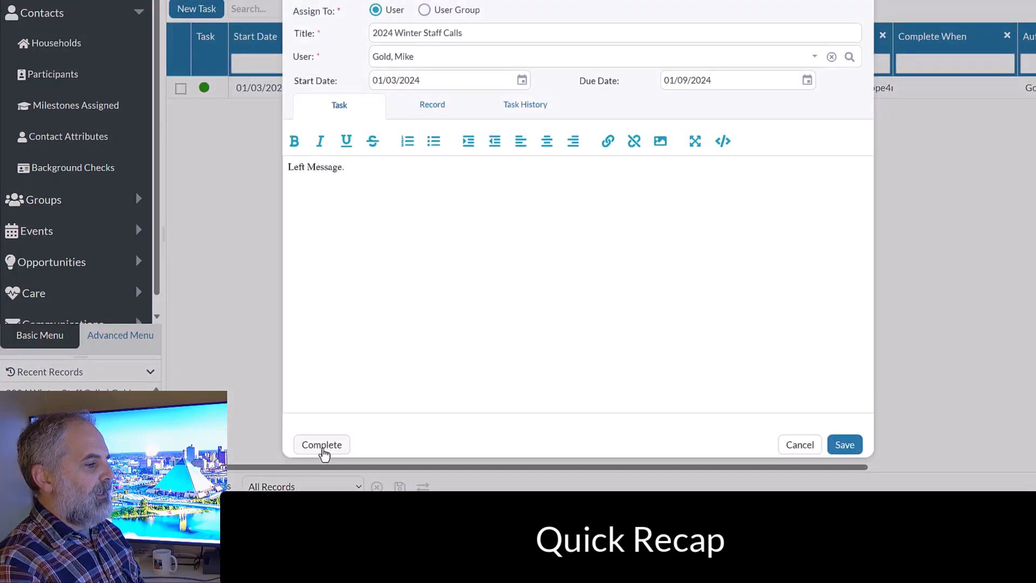
click(322, 444)
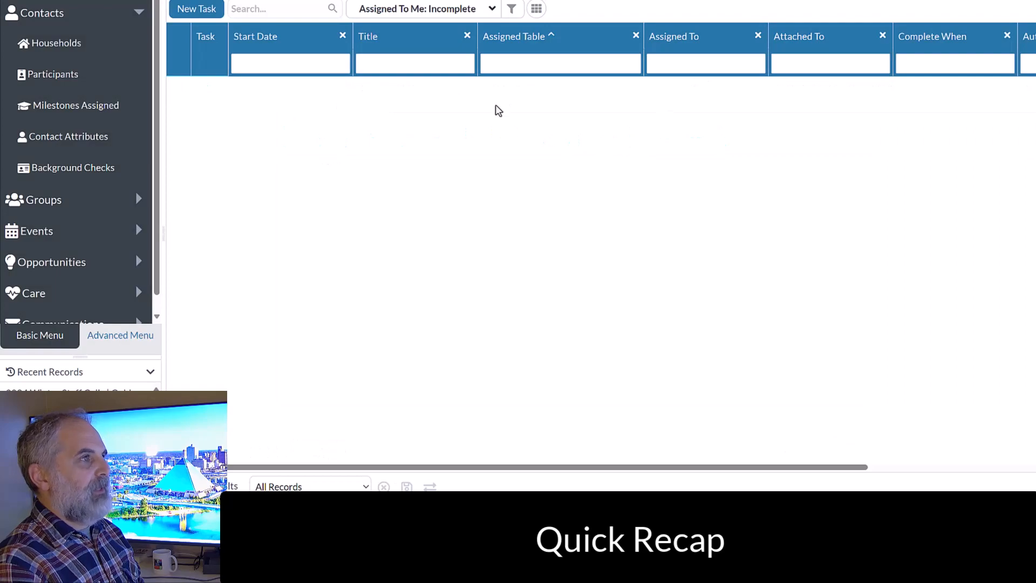